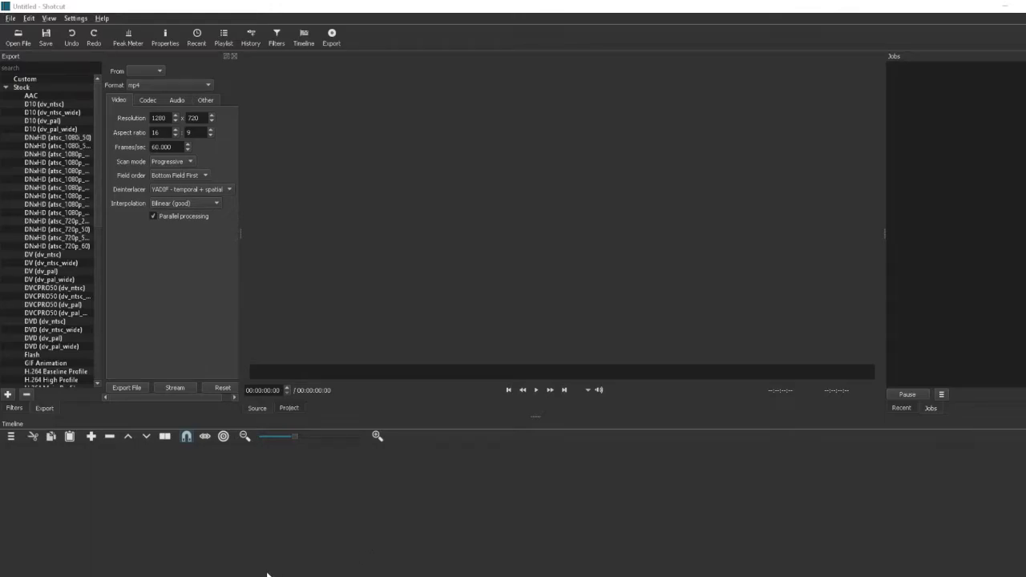
Load 20190219_160816.mp4 from the video folder into Shotcut, pause its playback and append the clip to the timeline
{"action": "mouse_move", "coordinate": [259, 575]}
{"action": "left_click", "coordinate": [336, 554]}
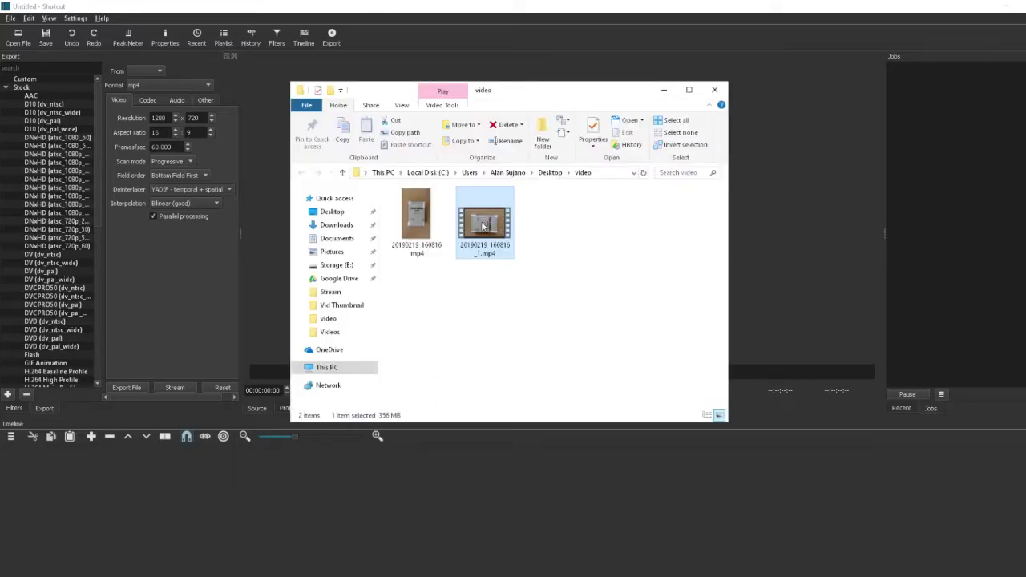
{"action": "left_click", "coordinate": [433, 218]}
{"action": "left_click_drag", "start_coordinate": [786, 189], "coordinate": [787, 189]}
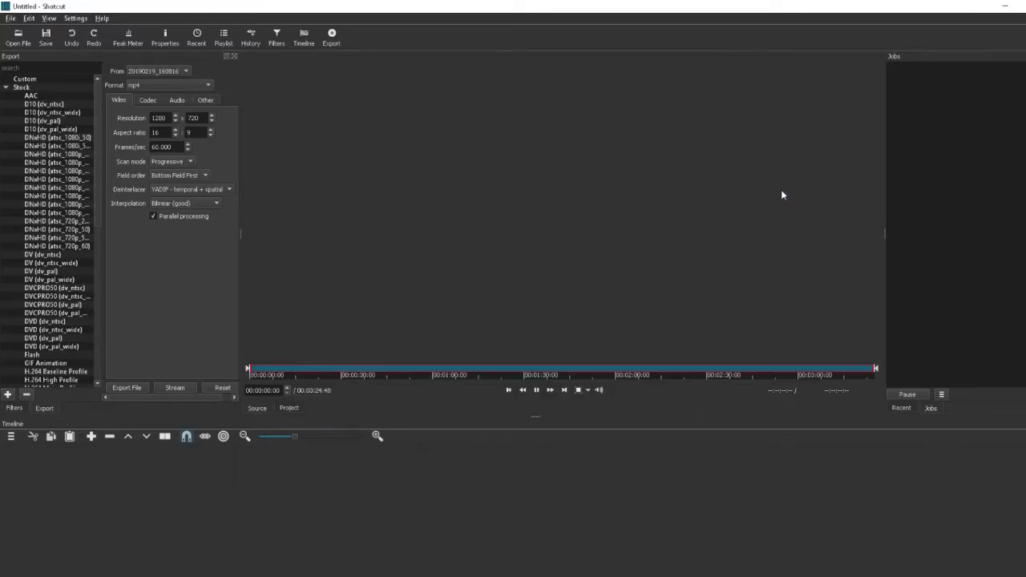
{"action": "left_click", "coordinate": [537, 390]}
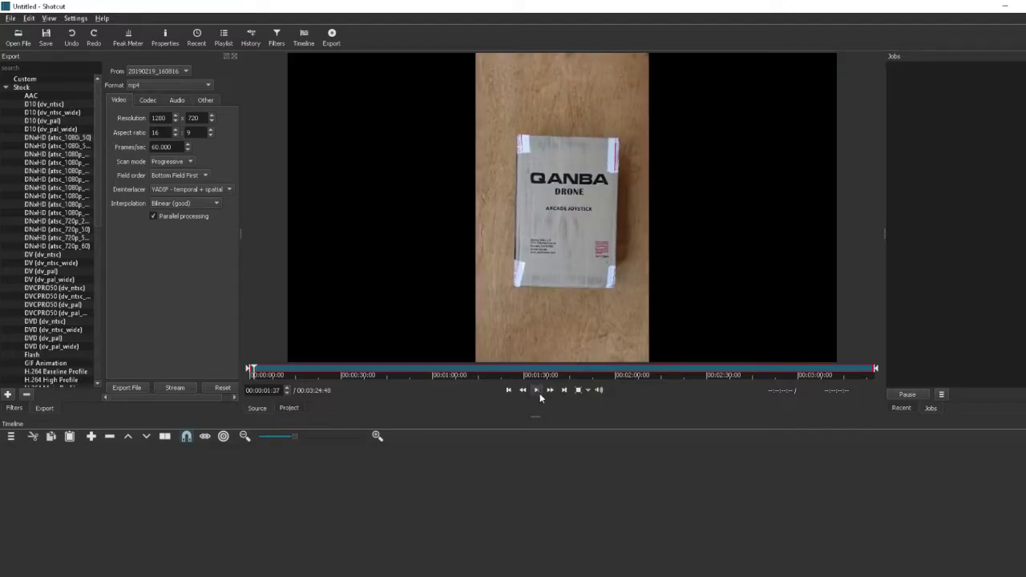
{"action": "left_click", "coordinate": [92, 439]}
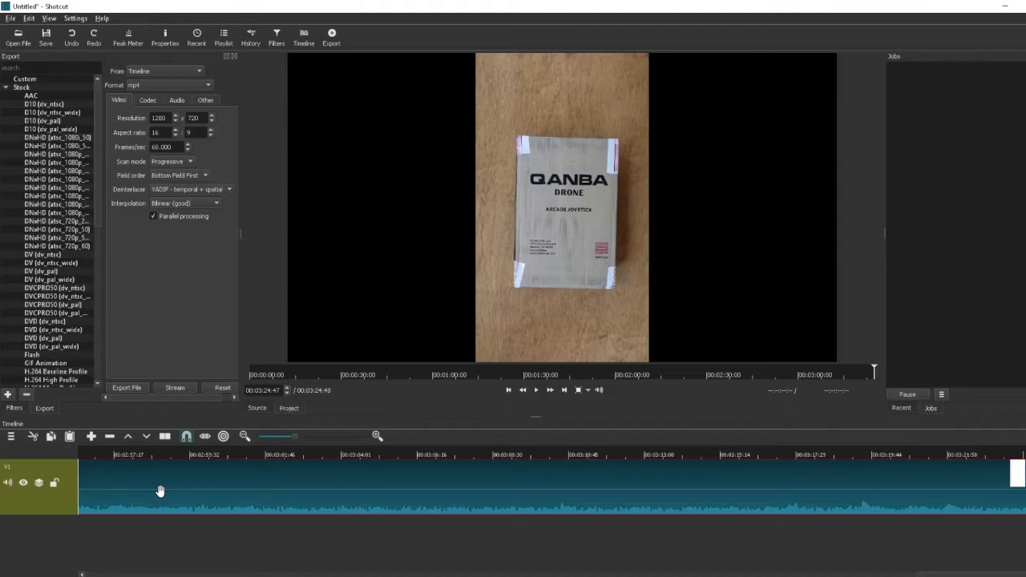
Add the Rotate video filter to the timeline clip
{"action": "left_click", "coordinate": [14, 409]}
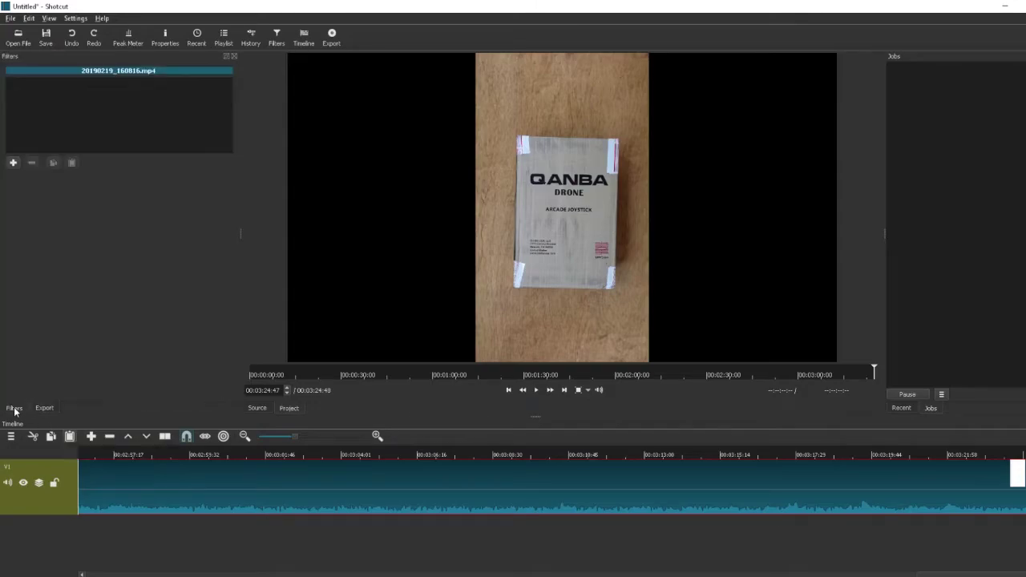
{"action": "left_click", "coordinate": [15, 165]}
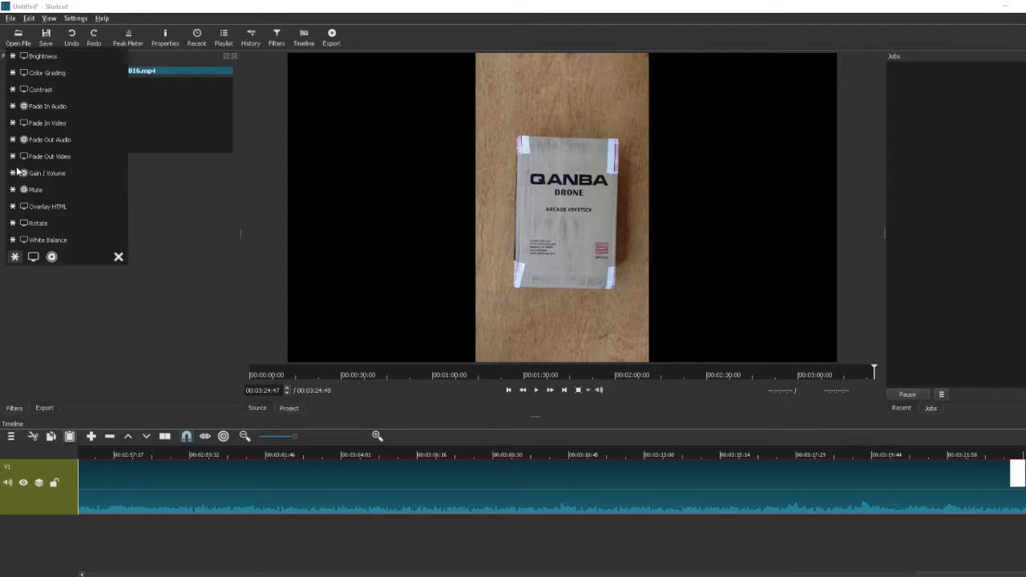
{"action": "left_click", "coordinate": [33, 258]}
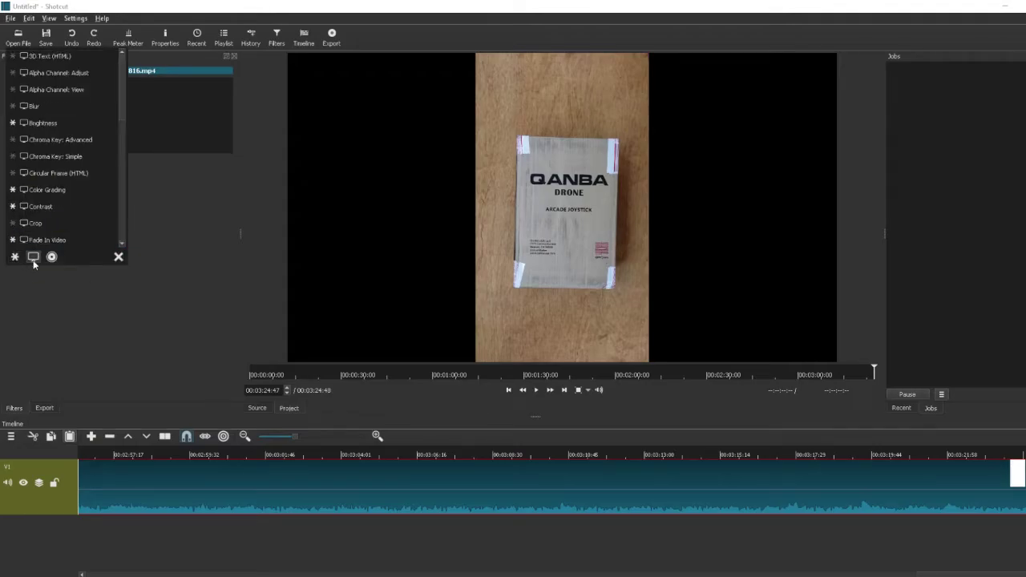
{"action": "scroll", "coordinate": [48, 154], "scroll_direction": "down", "scroll_amount": 7}
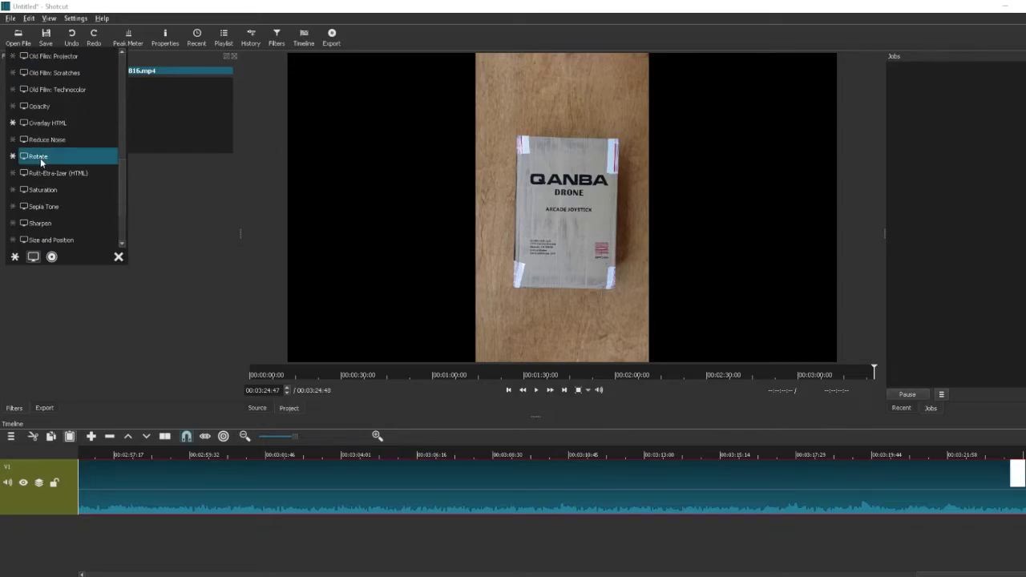
{"action": "left_click", "coordinate": [48, 157]}
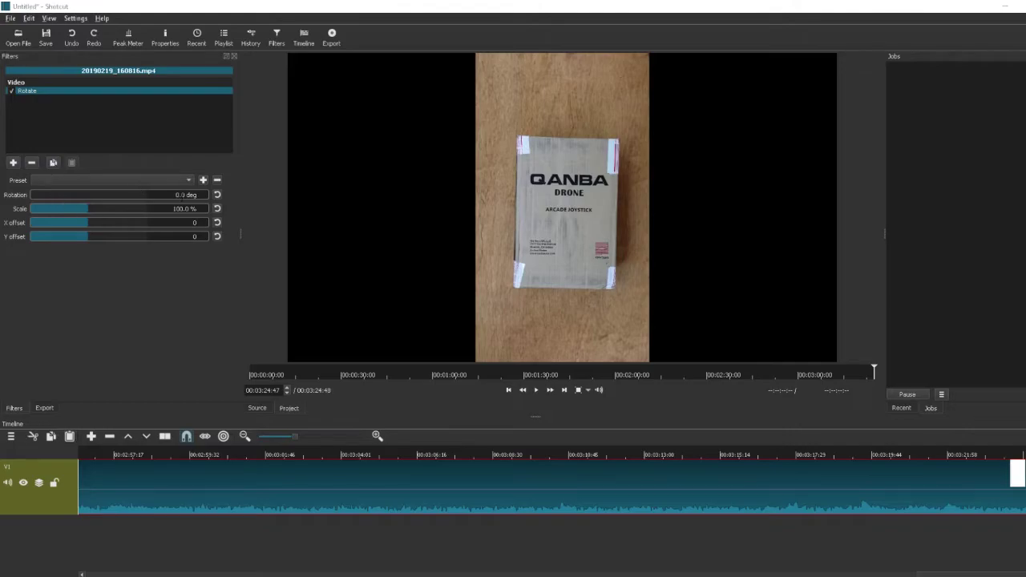
Set the Rotate filter's rotation to 90 degrees
{"action": "key", "text": "Tab"}
{"action": "type", "text": "90"}
{"action": "key", "text": "Return"}
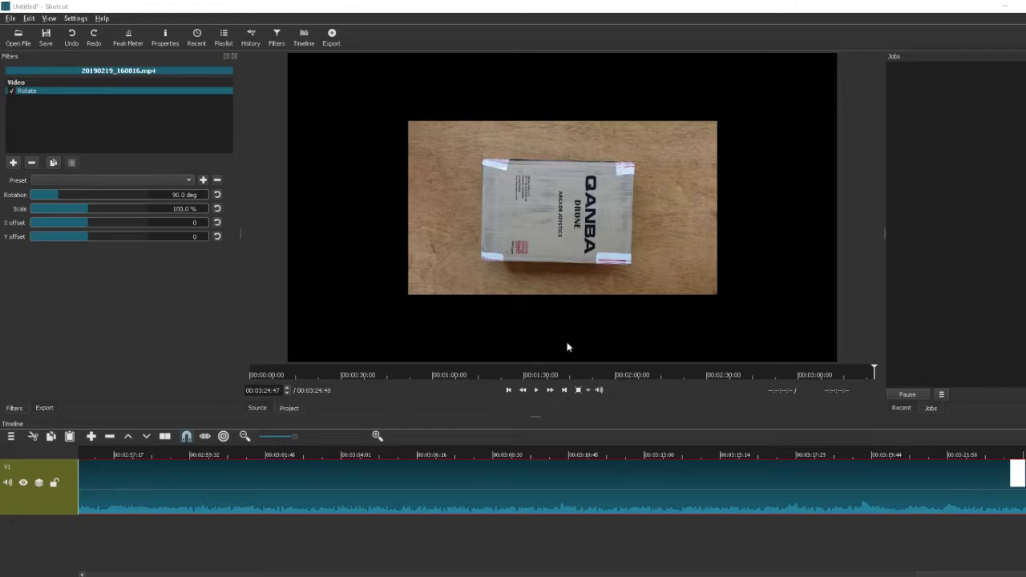
Increase the Rotate filter's scale to about 178.5 % so the rotated clip fills the frame
{"action": "left_click", "coordinate": [95, 210]}
{"action": "left_click", "coordinate": [107, 208]}
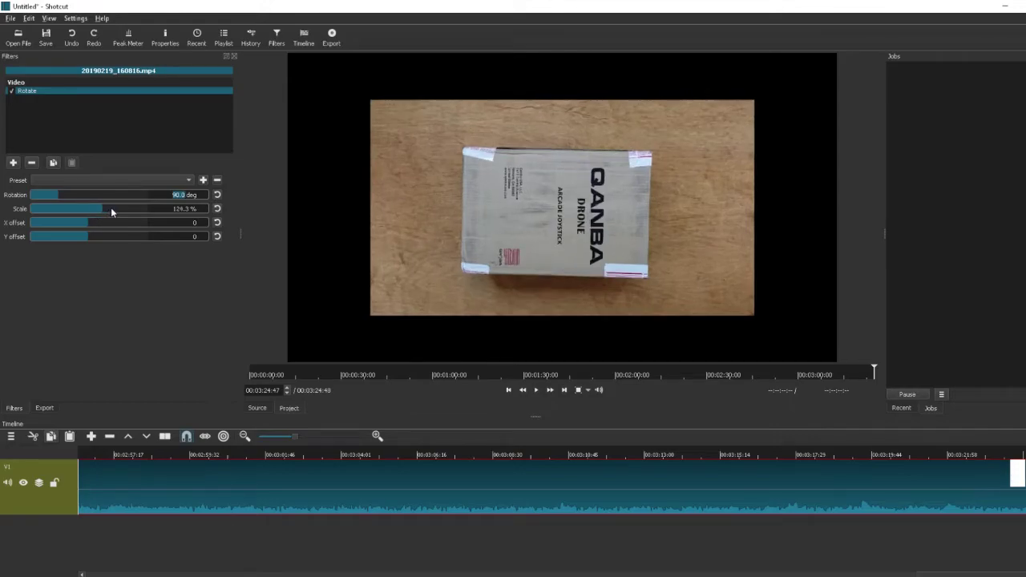
{"action": "left_click", "coordinate": [115, 209]}
{"action": "left_click_drag", "start_coordinate": [117, 206], "coordinate": [134, 210]}
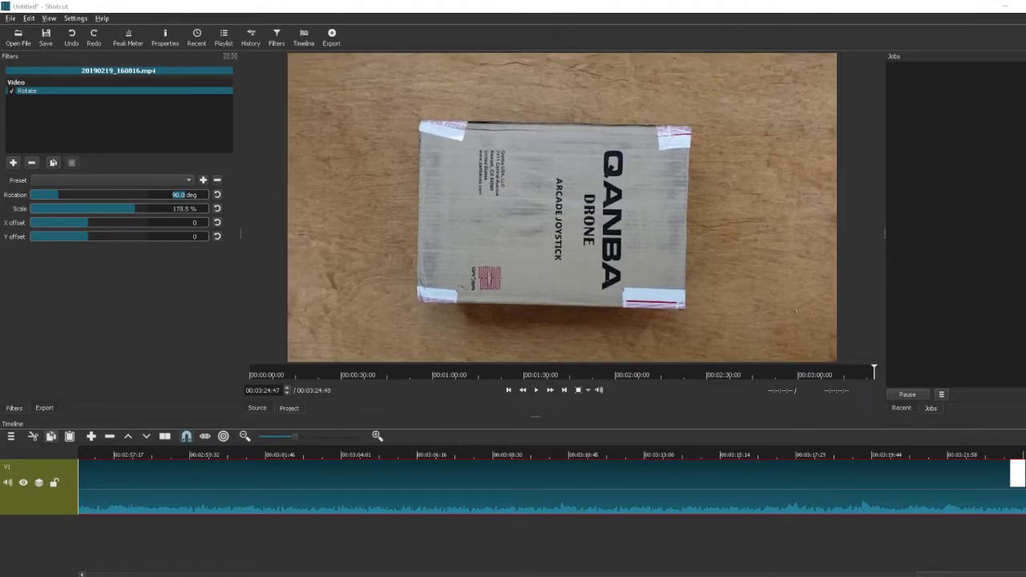
{"action": "left_click", "coordinate": [13, 162]}
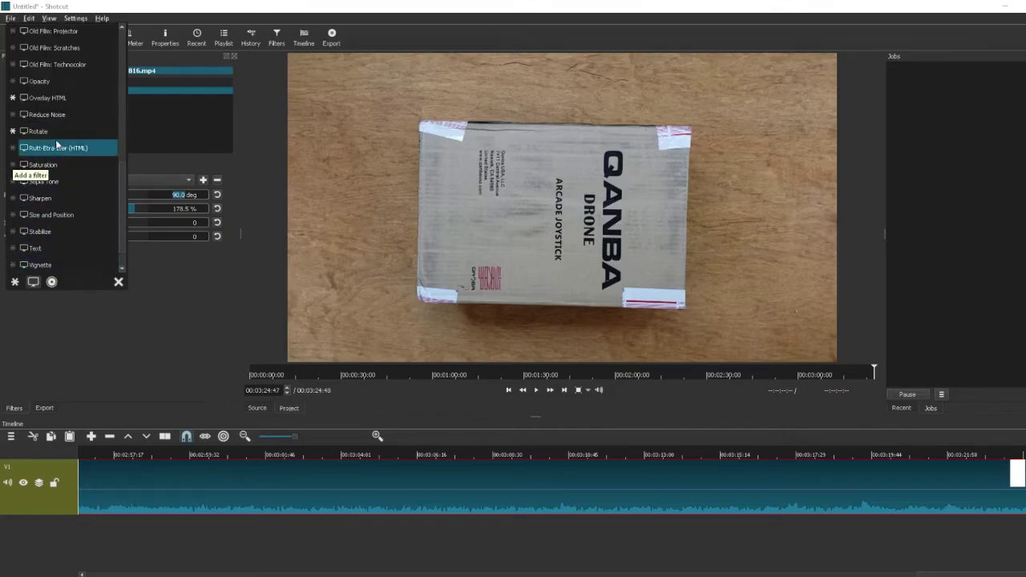
{"action": "left_click", "coordinate": [52, 282]}
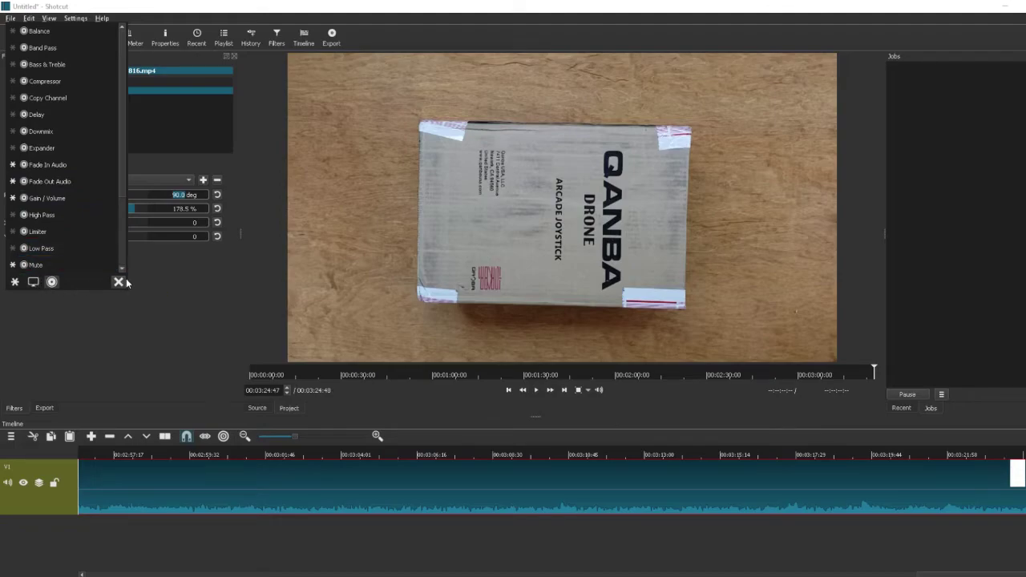
{"action": "left_click", "coordinate": [150, 332]}
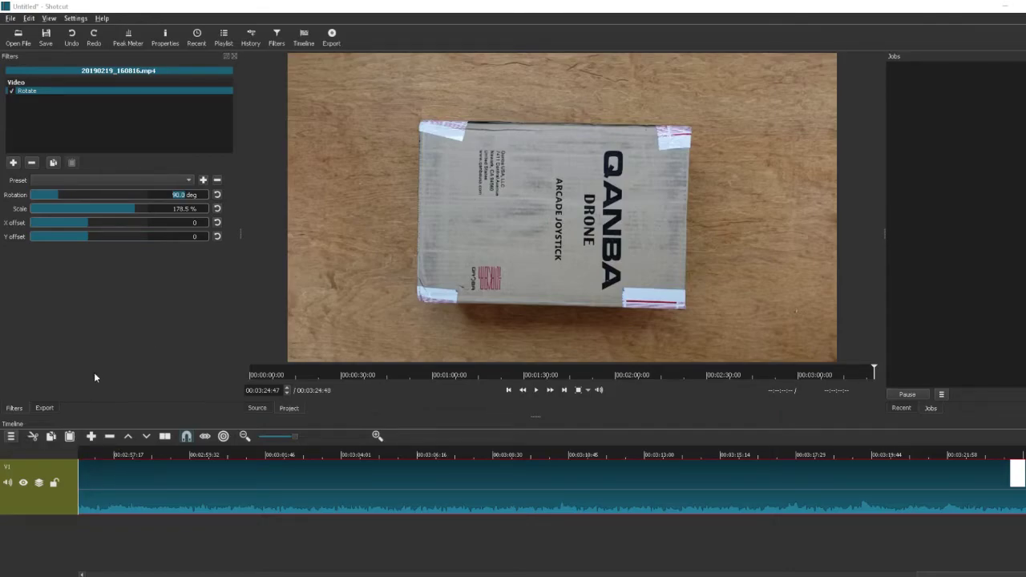
Set the codec quality to 100 % in the export settings for the timeline
{"action": "left_click", "coordinate": [46, 410]}
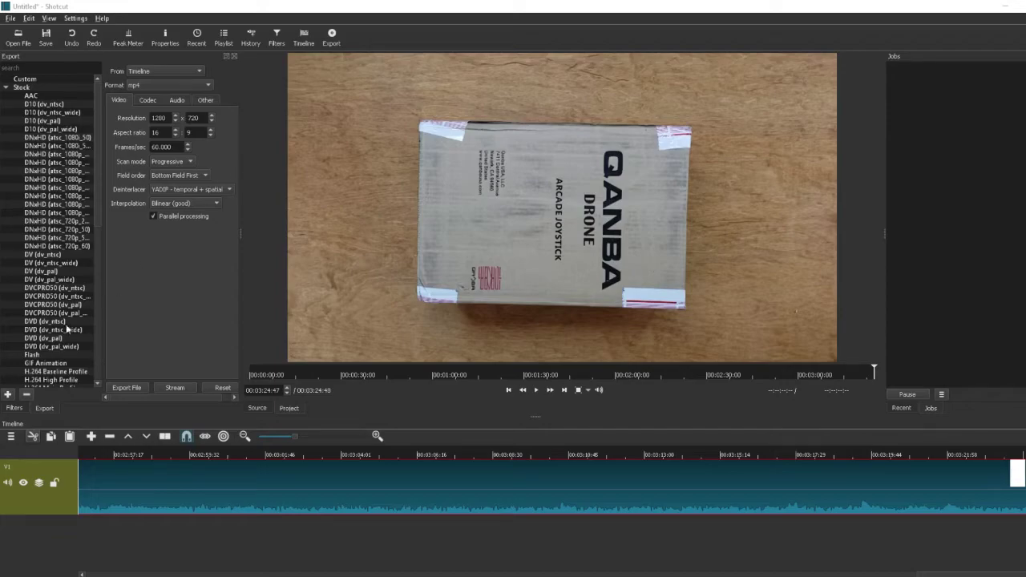
{"action": "left_click", "coordinate": [149, 101]}
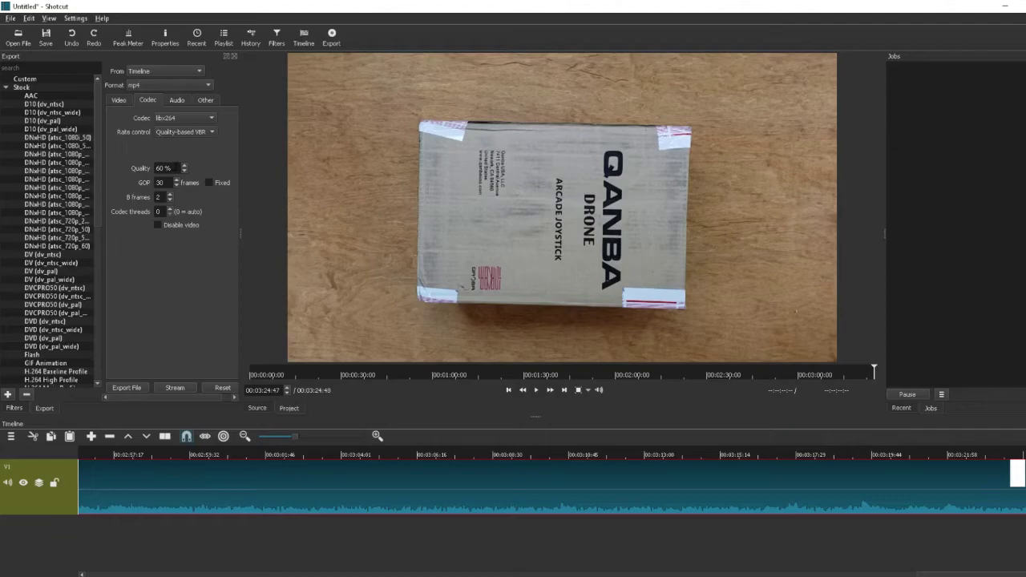
{"action": "left_click_drag", "start_coordinate": [173, 168], "coordinate": [133, 171]}
{"action": "type", "text": "100"}
Export the timeline to the video folder as "export video.mp4"
{"action": "left_click", "coordinate": [126, 388]}
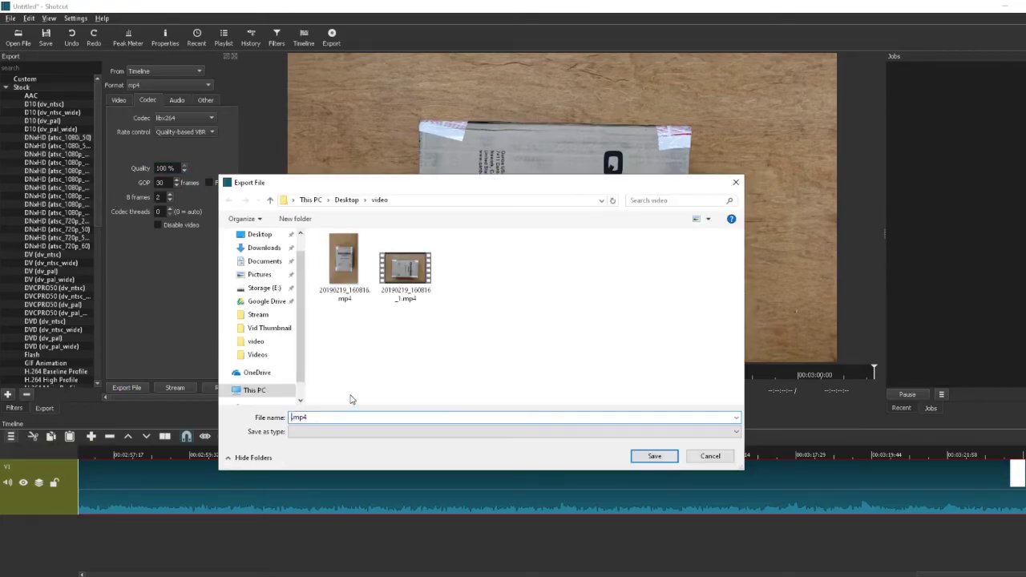
{"action": "type", "text": "Export video"}
{"action": "key", "text": "Return"}
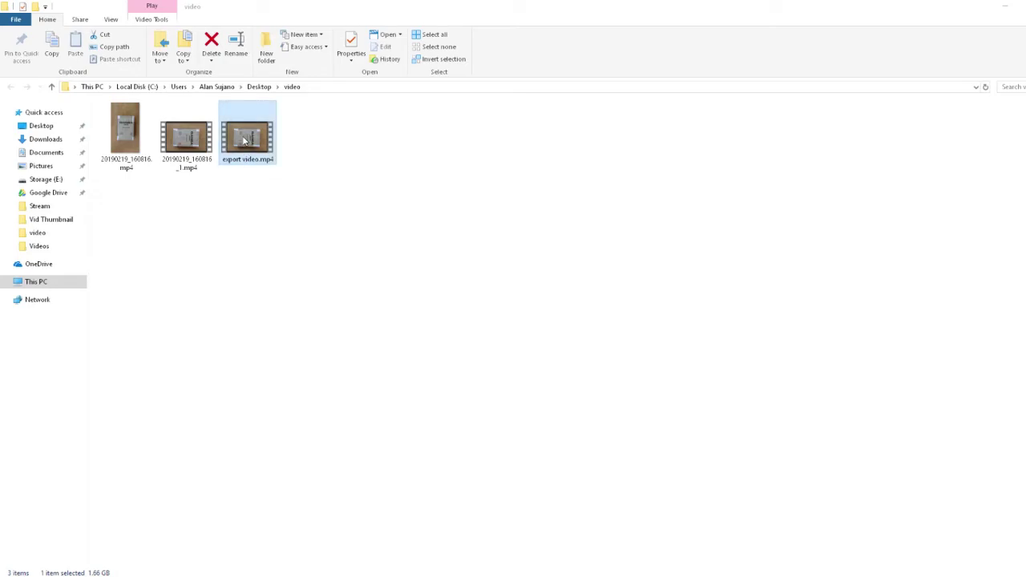
In File Explorer, check the file details of 20190219_160816_1.mp4 and export video.mp4, and open the exported video for playback
{"action": "left_click", "coordinate": [185, 155]}
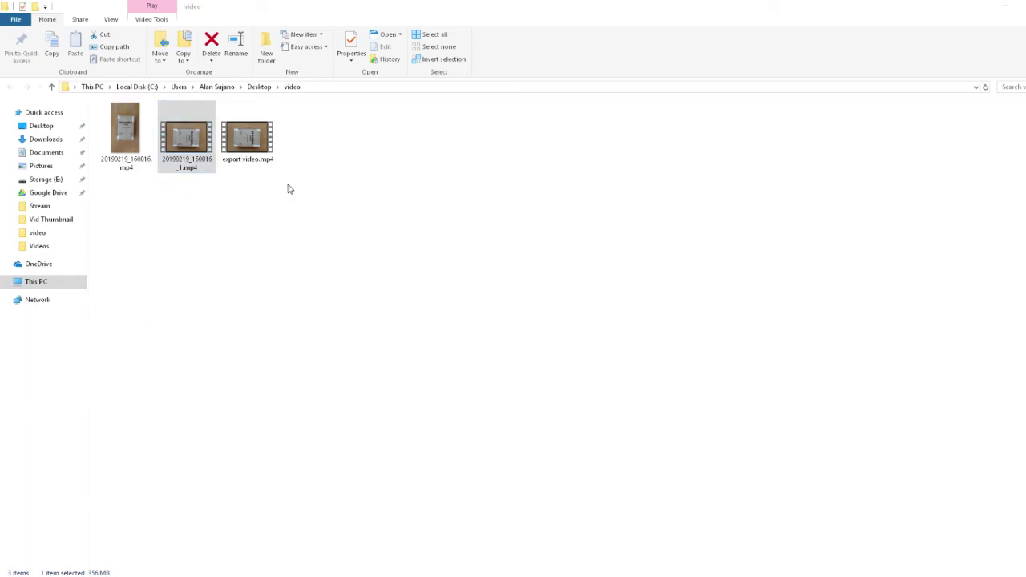
{"action": "left_click", "coordinate": [248, 163]}
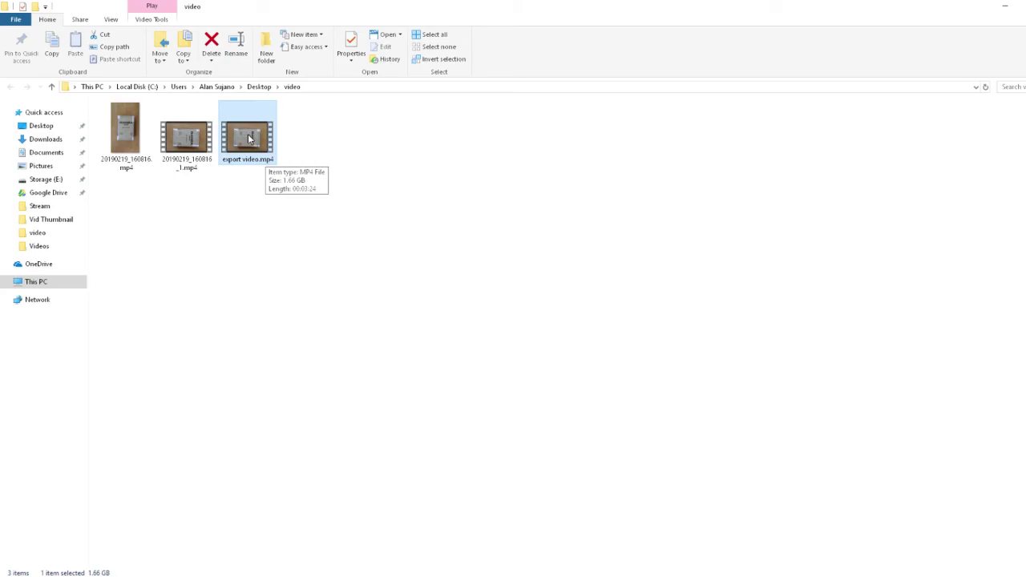
{"action": "double_click", "coordinate": [234, 142]}
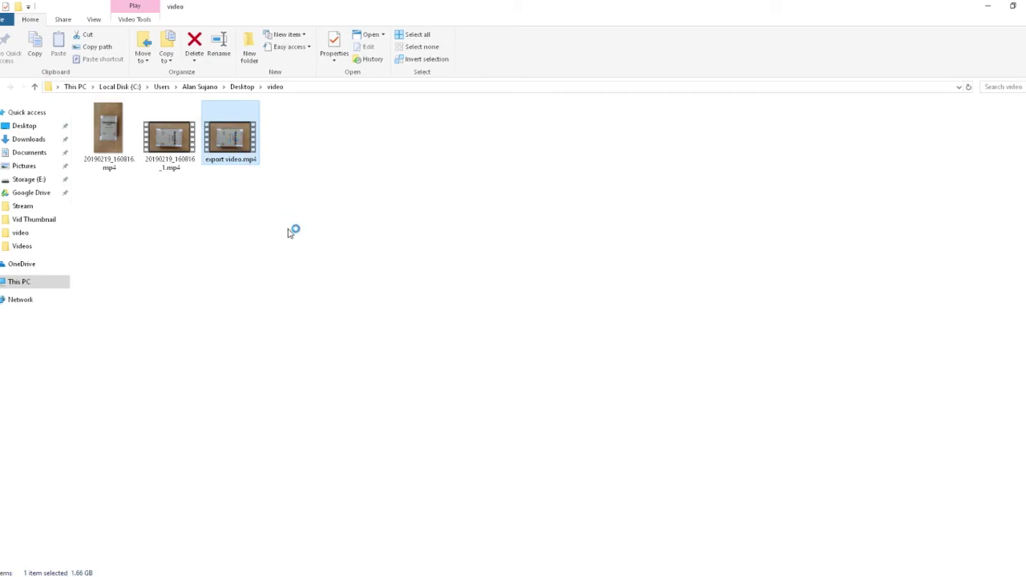